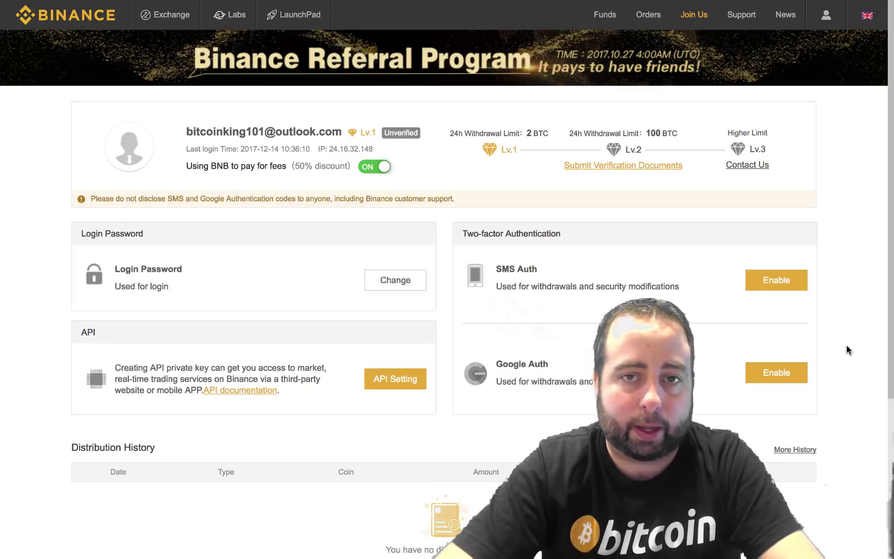
- Open the Funds dropdown in the Binance top navigation bar
mouse_move(602, 18)
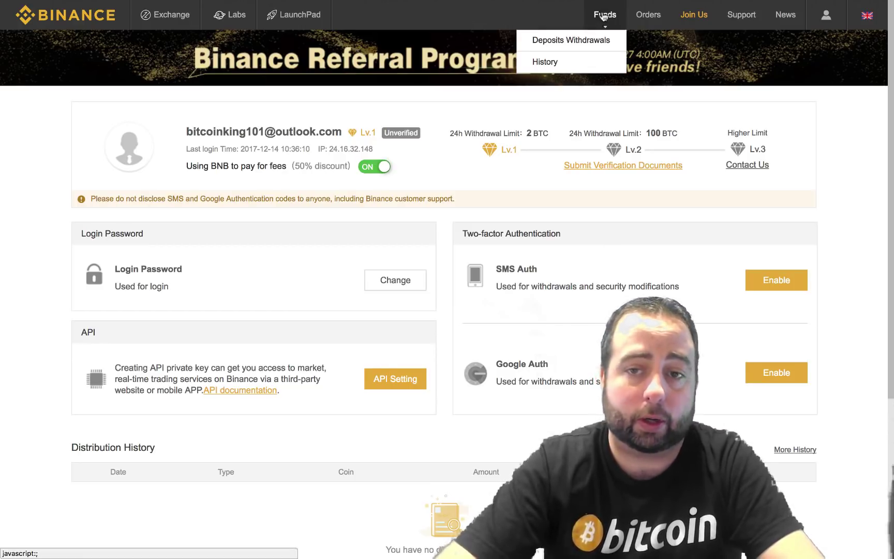
- Go to Funds > Deposits & Withdrawals and scroll through the zero-balance coin list
left_click(598, 43)
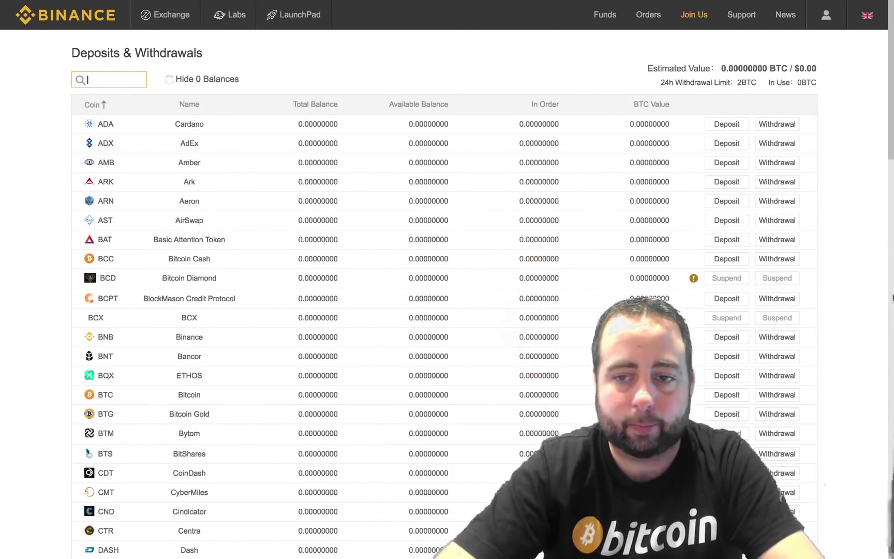
scroll(445, 310, "down", 10)
scroll(445, 311, "up", 10)
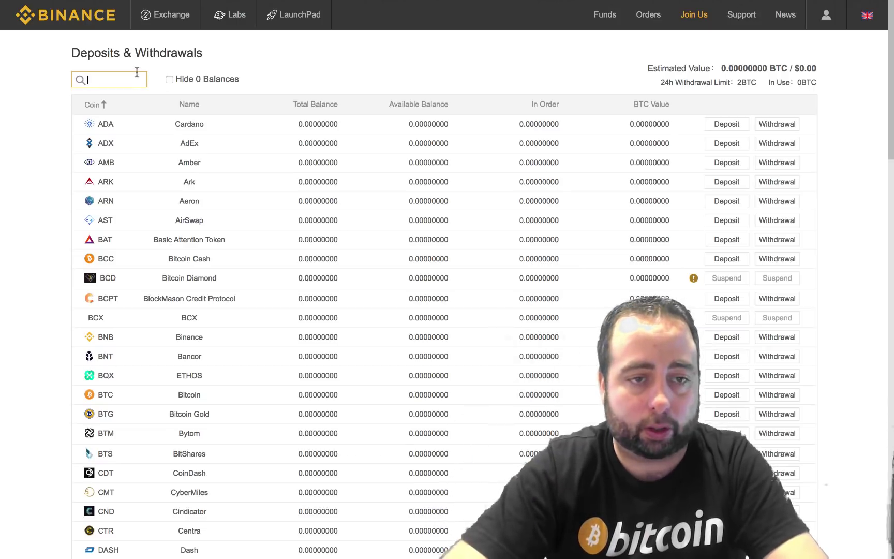
- Filter the coin list to 'btc' and reveal the BTC deposit address
type("btc")
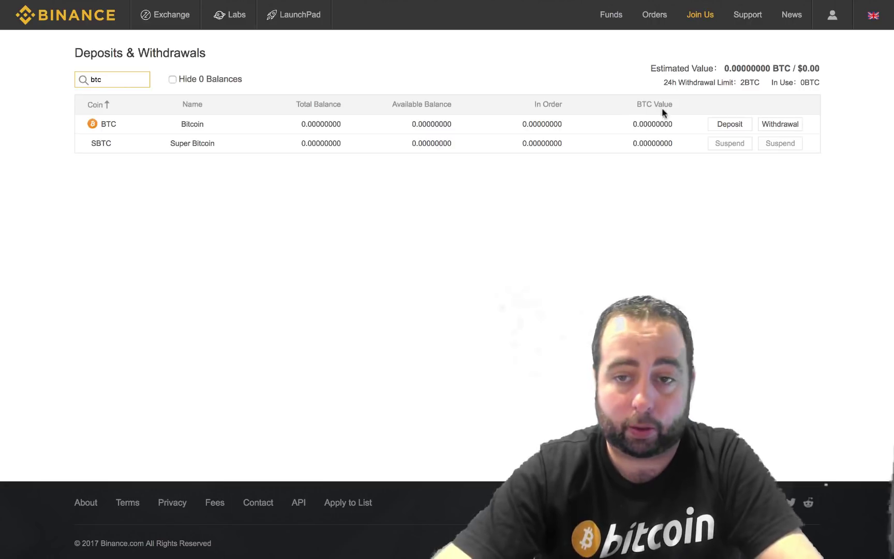
left_click(727, 125)
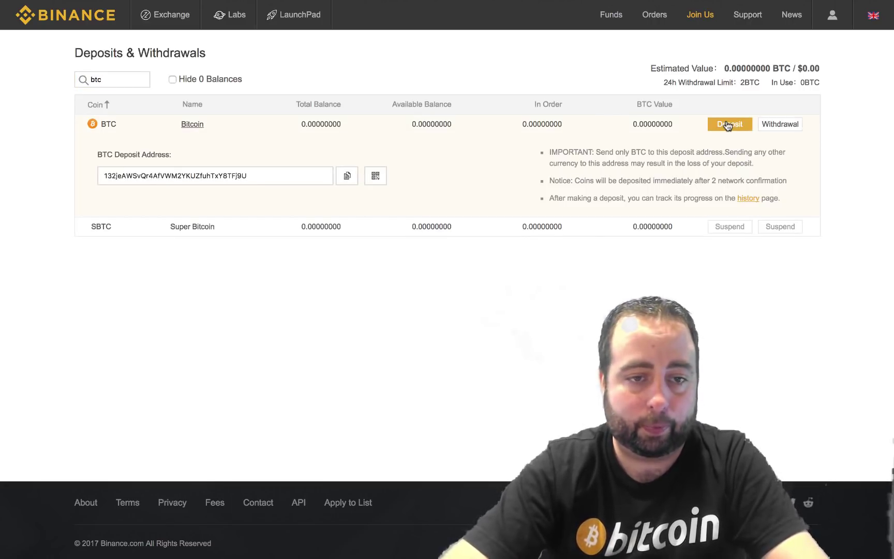
double_click(232, 175)
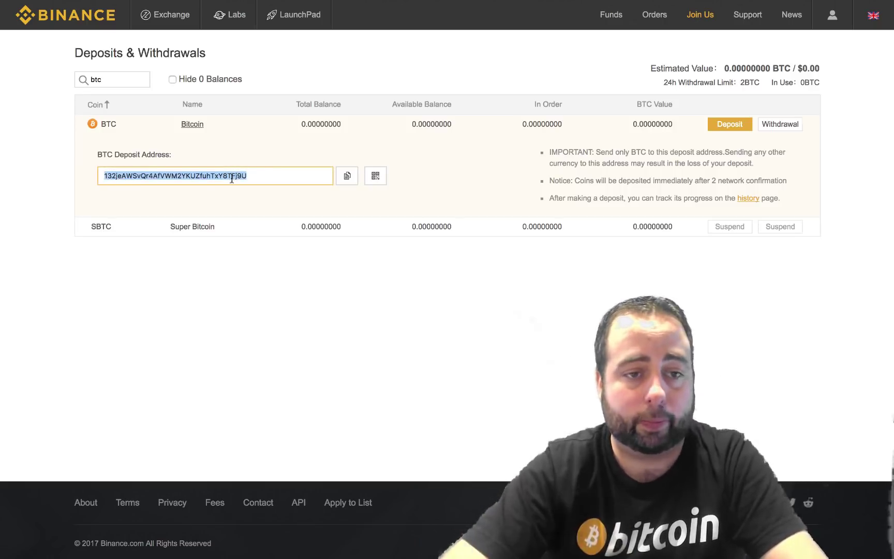
- Copy the BTC deposit address and display it as a QR code
double_click(228, 174)
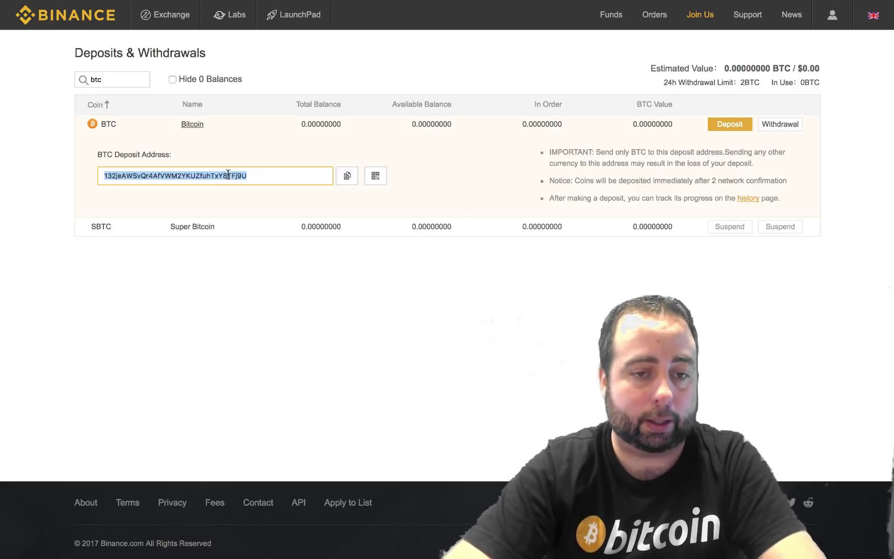
left_click(349, 177)
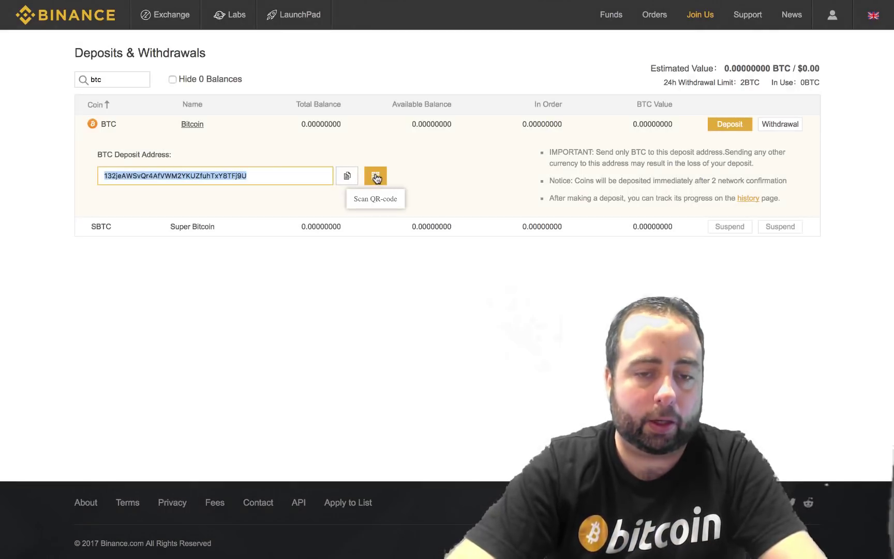
left_click(375, 176)
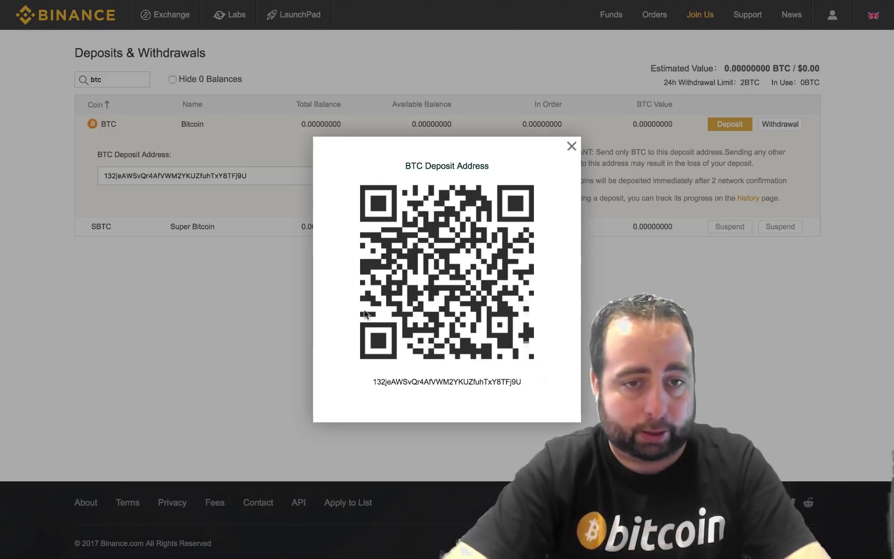
- Close the QR code view, reselect the deposit address, and bring up the Exchange menu
left_click(571, 147)
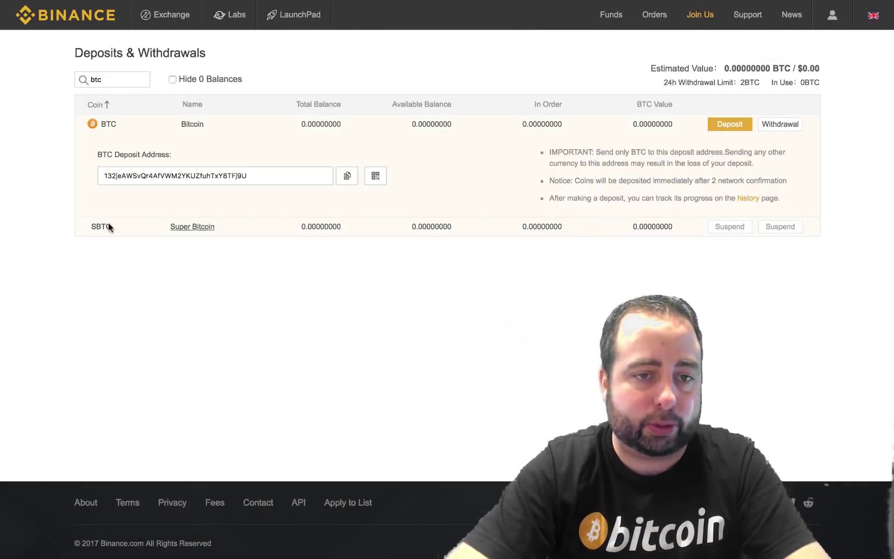
double_click(176, 176)
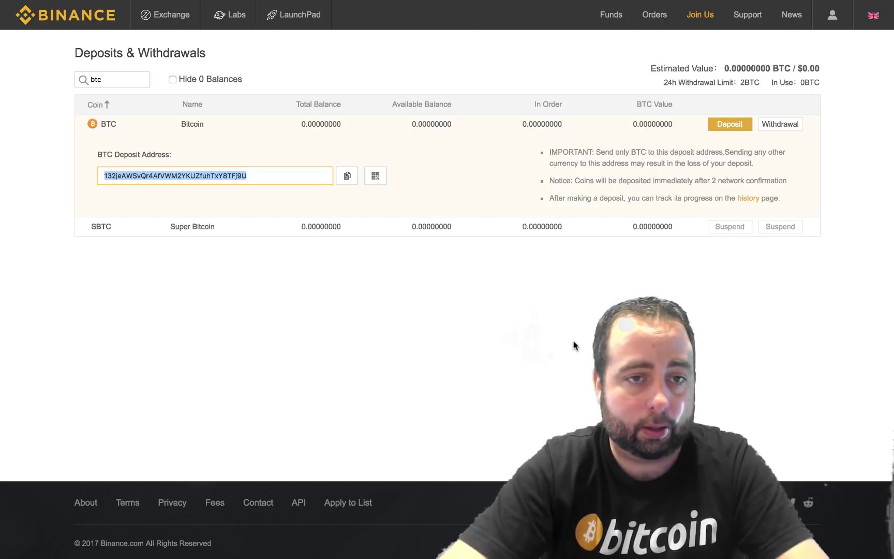
mouse_move(170, 20)
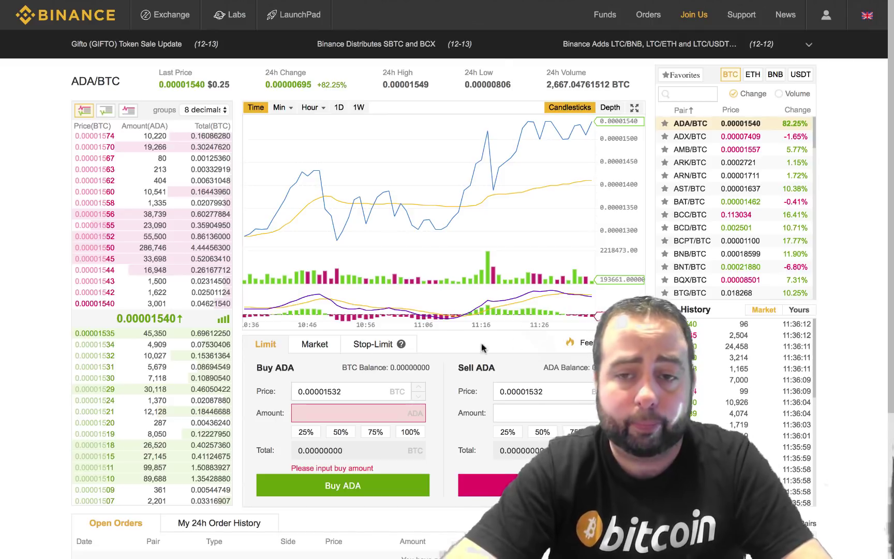
- Search the trading pairs for 'iota', switch to IOTA/BTC, and scroll down to the order forms
left_click(693, 99)
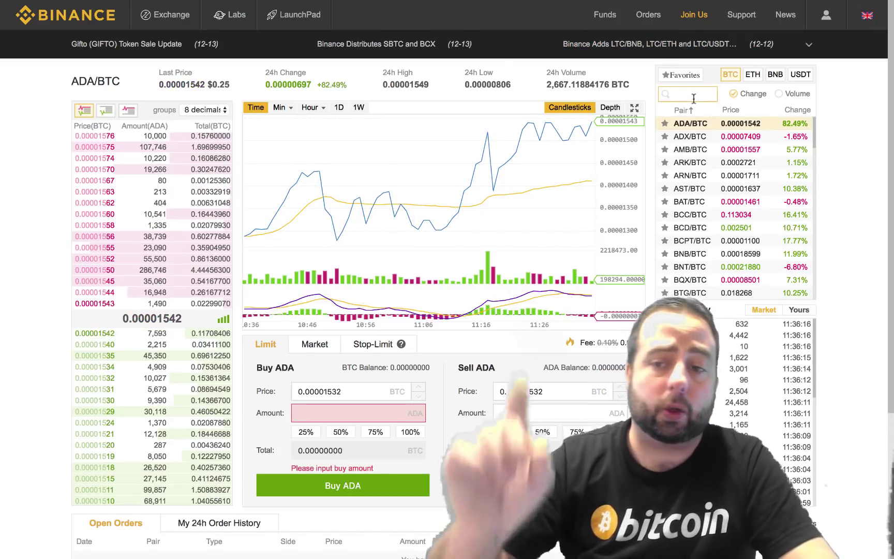
type("iota")
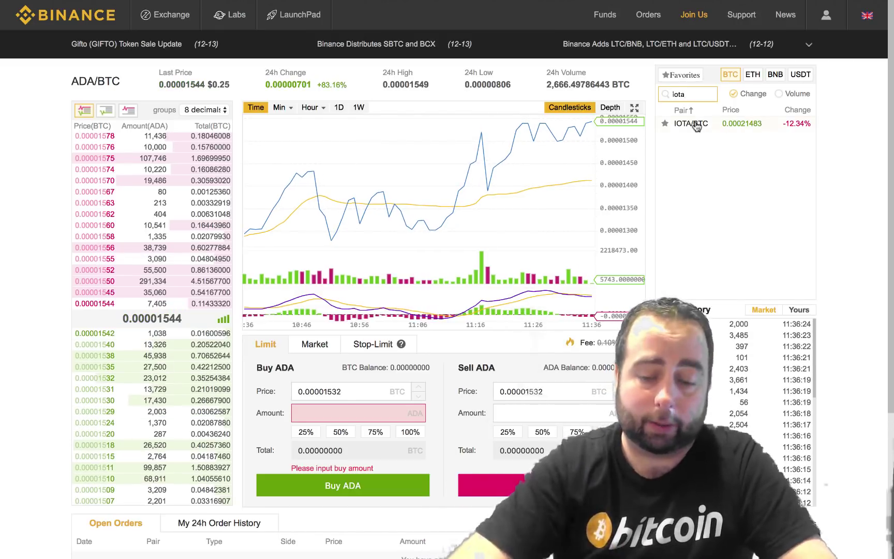
left_click(693, 123)
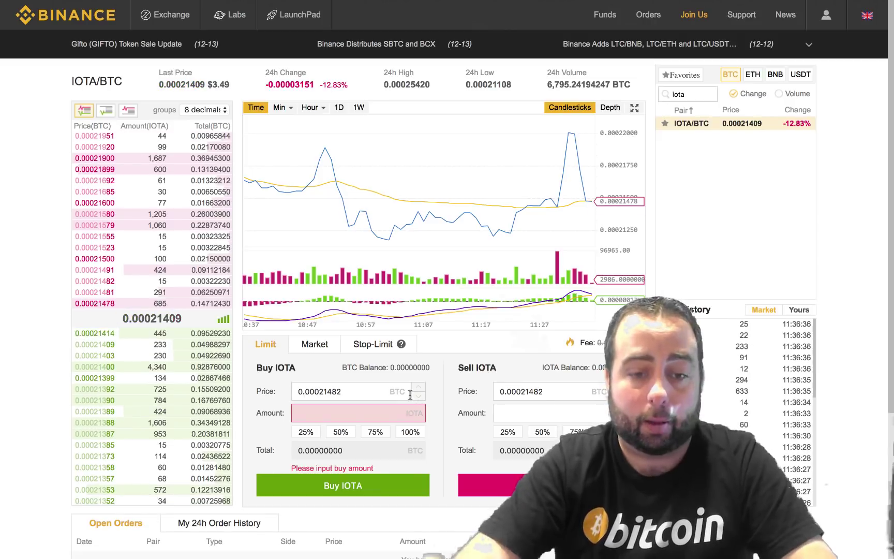
scroll(410, 394, "down", 1)
scroll(411, 395, "down", 3)
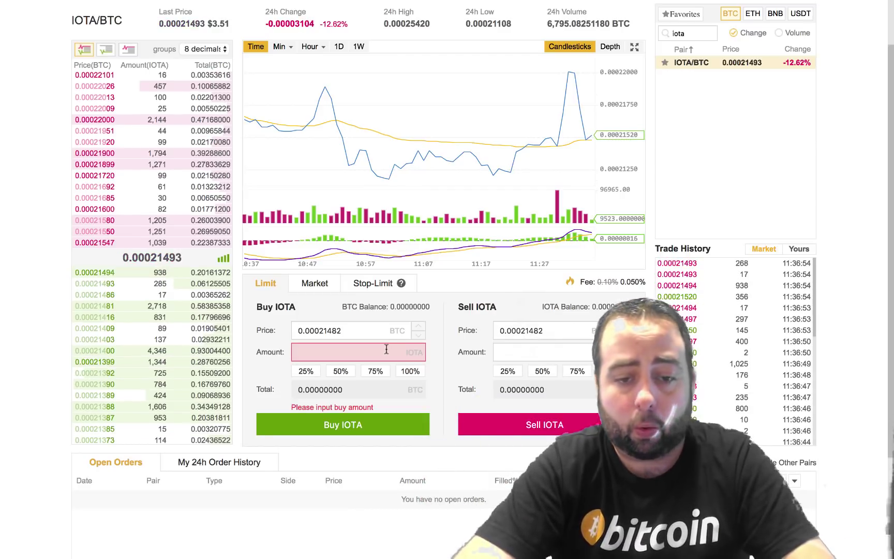
- Leave the Buy IOTA amount field unedited and bring up the Funds menu
left_click(387, 350)
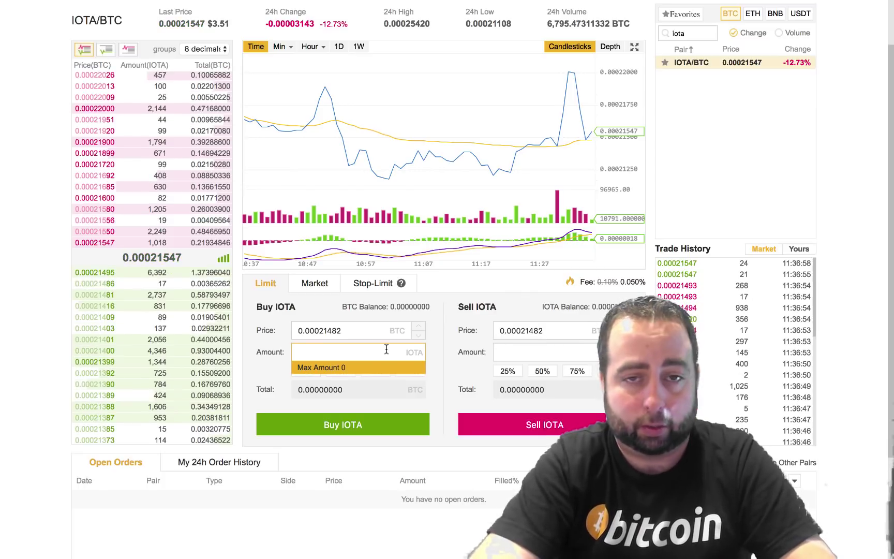
left_click(429, 361)
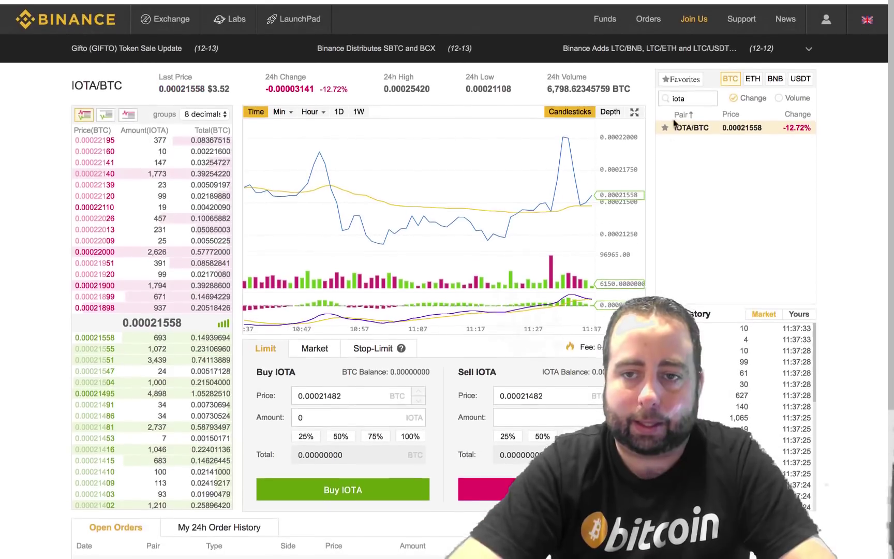
mouse_move(626, 16)
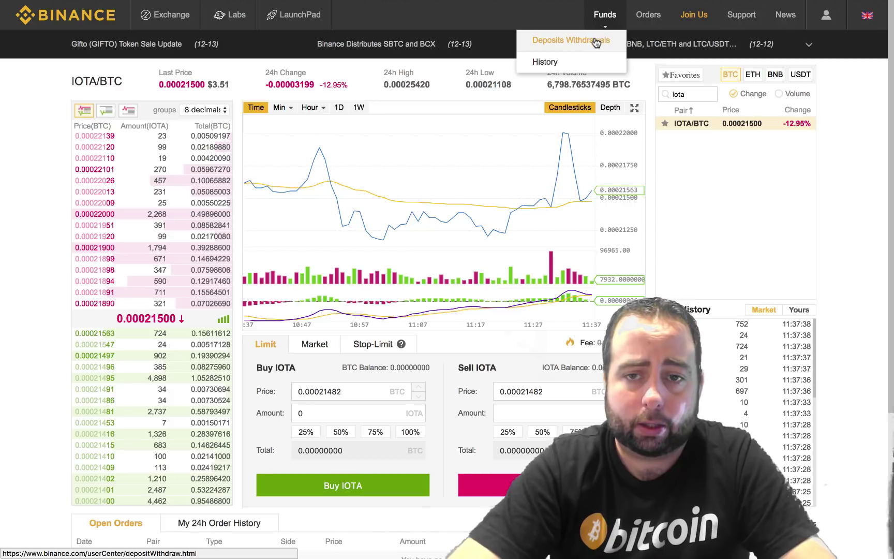
- Open Deposits & Withdrawals and replace the 'btc' coin filter with 'iota' to show the MIOTA row
left_click(623, 39)
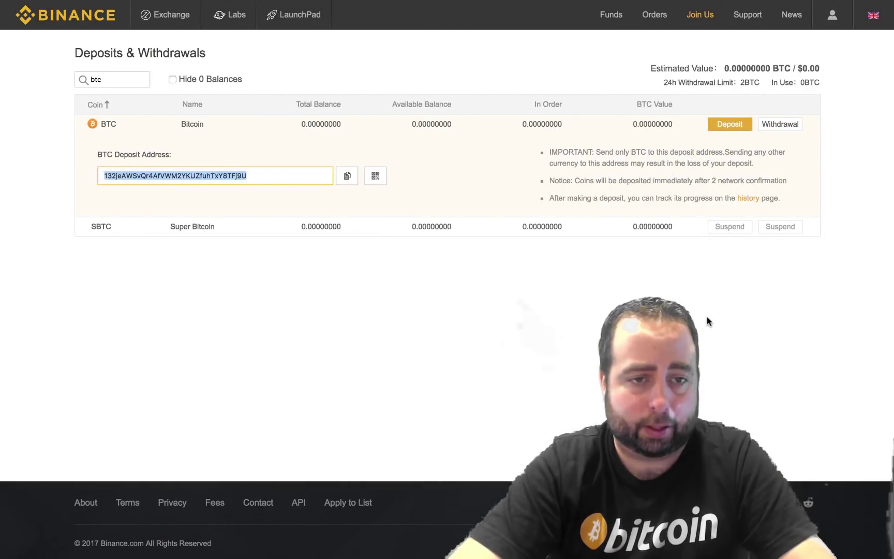
left_click(129, 77)
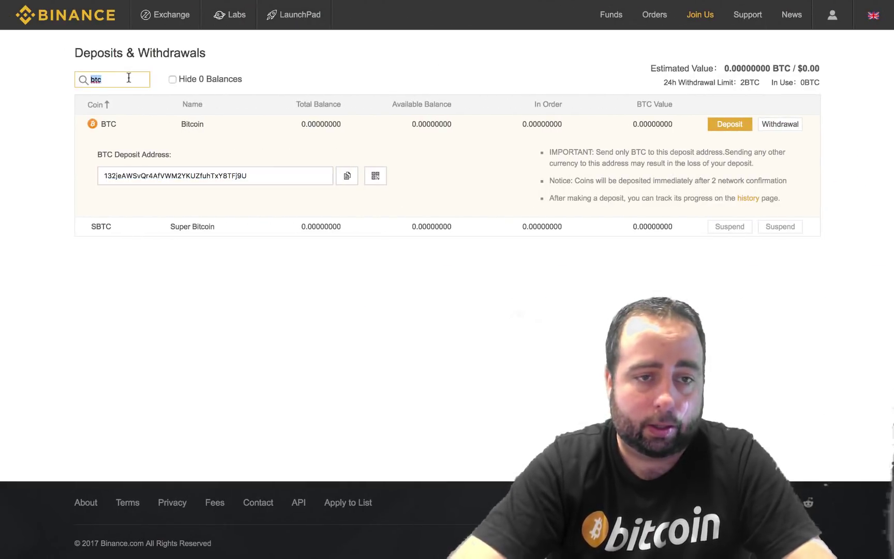
key("BackSpace")
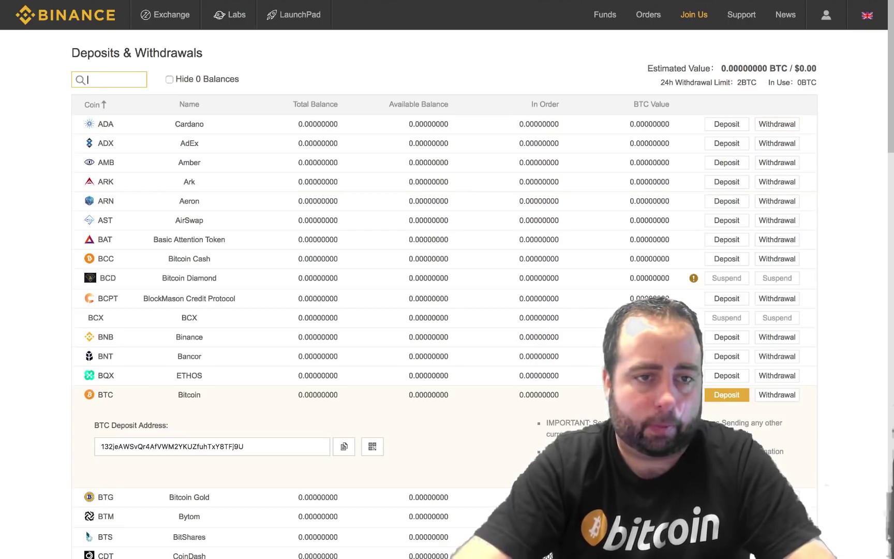
left_click(283, 73)
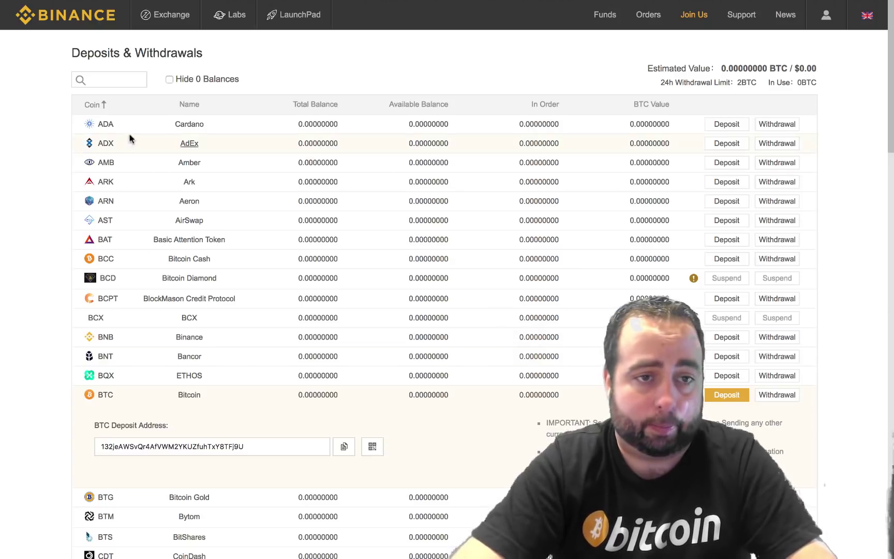
left_click(128, 79)
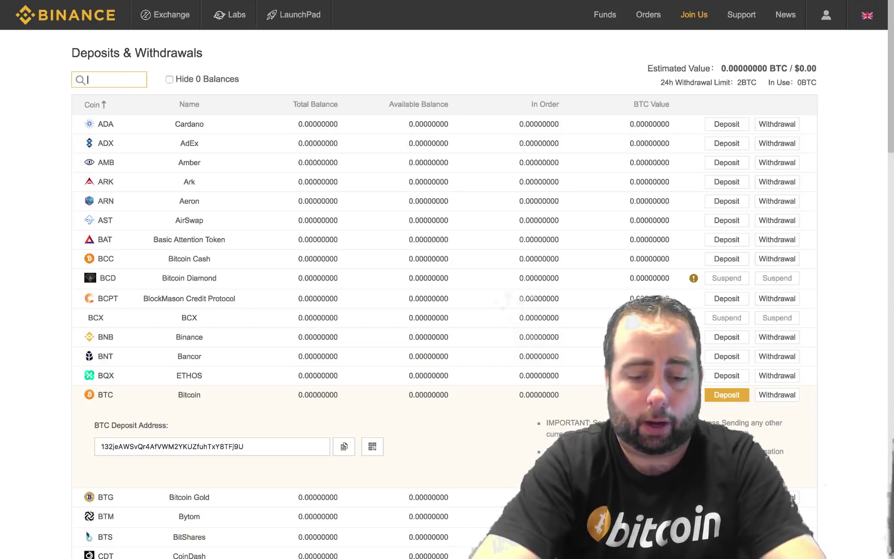
type("iota")
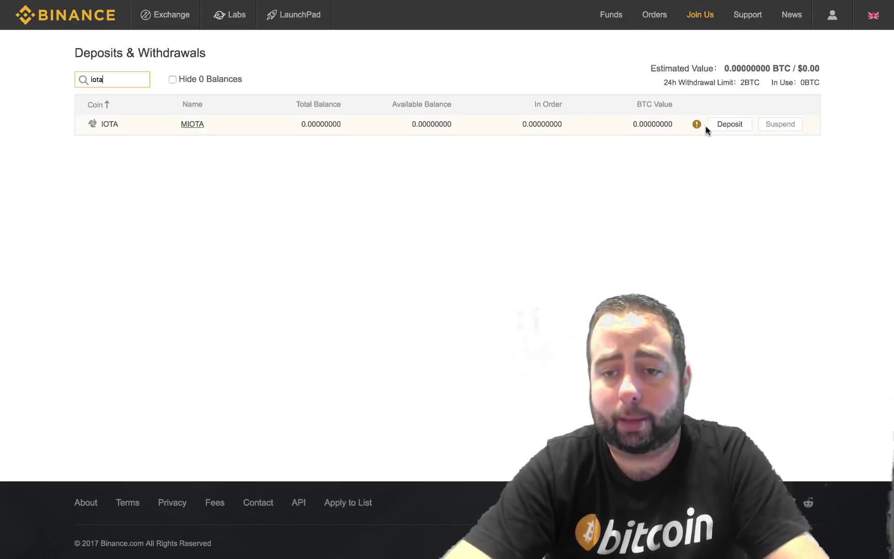
mouse_move(699, 128)
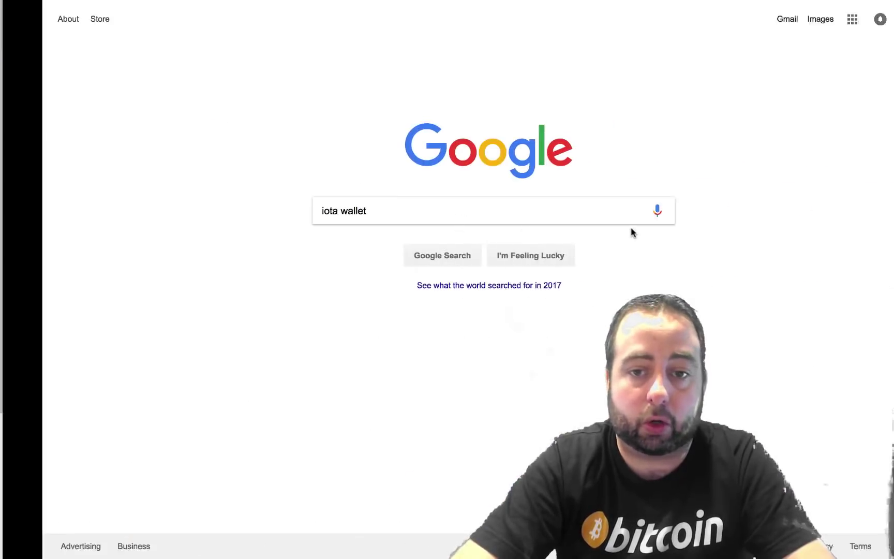
- Run the Google search for 'iota wallet'
left_click(501, 211)
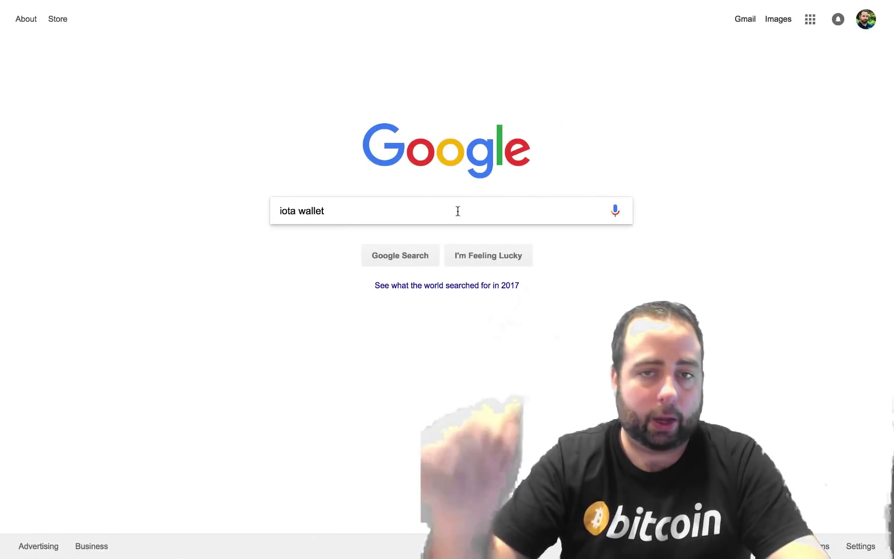
key("Return")
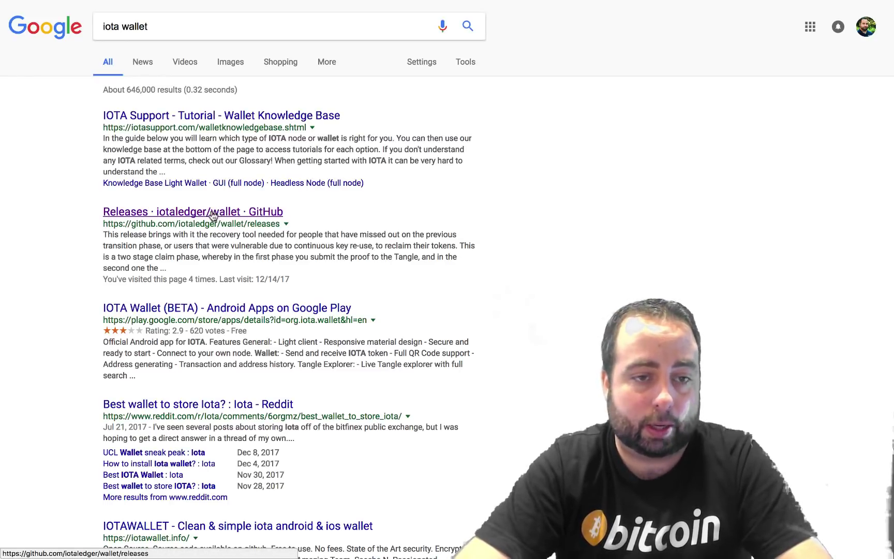
- Open the iotaledger/wallet GitHub releases result and scroll through the v2.5.4 assets
left_click(238, 215)
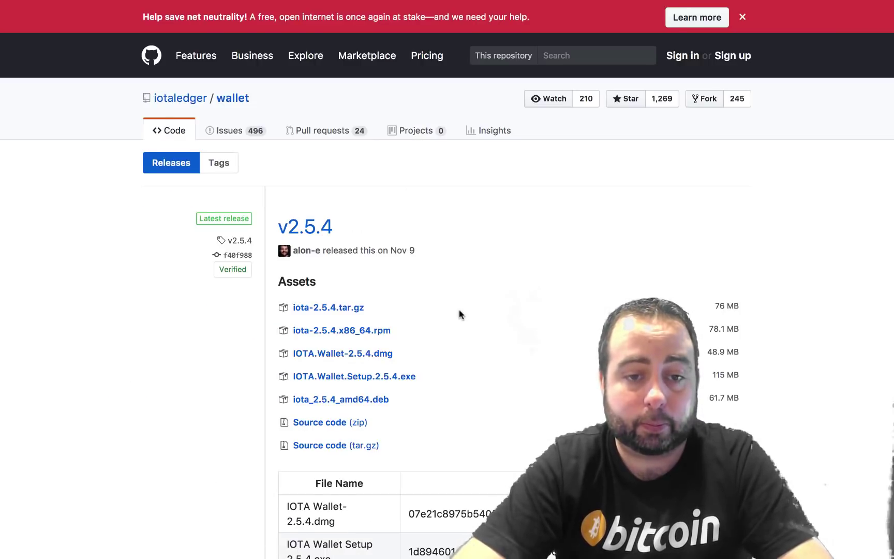
scroll(460, 314, "down", 3)
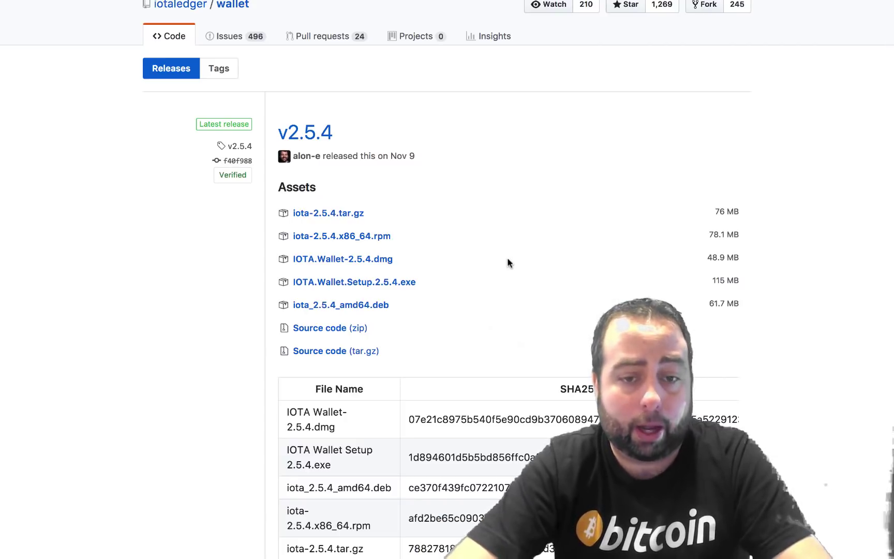
scroll(508, 262, "down", 2)
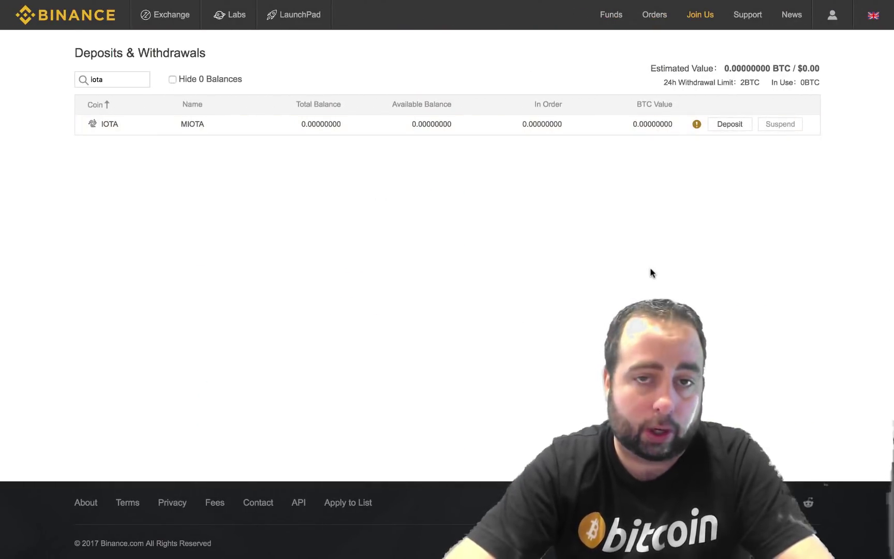
- Delete 'iota' from the coin search box so all coins from ADA onward are listed
double_click(119, 80)
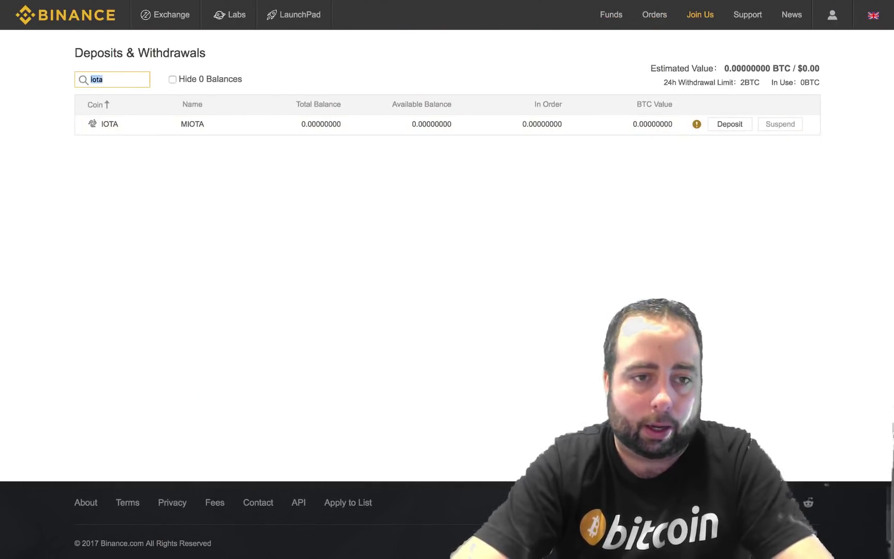
key("BackSpace")
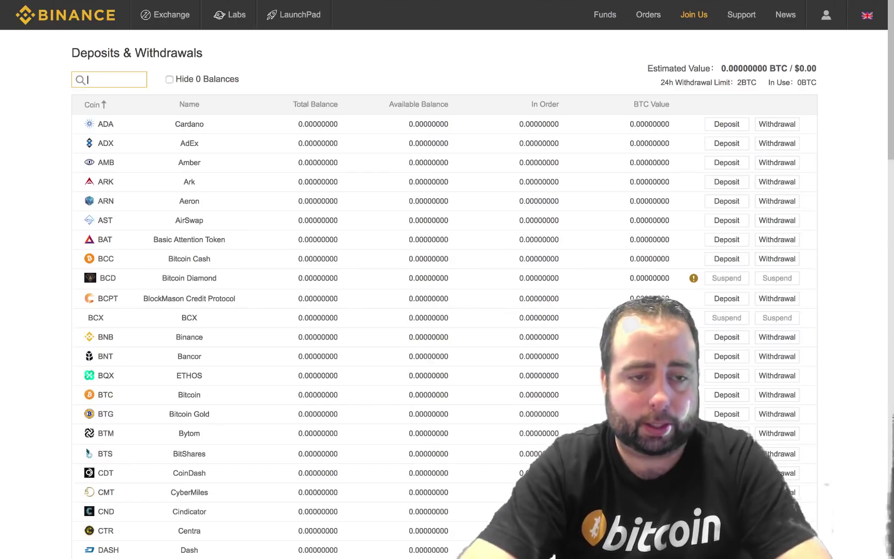